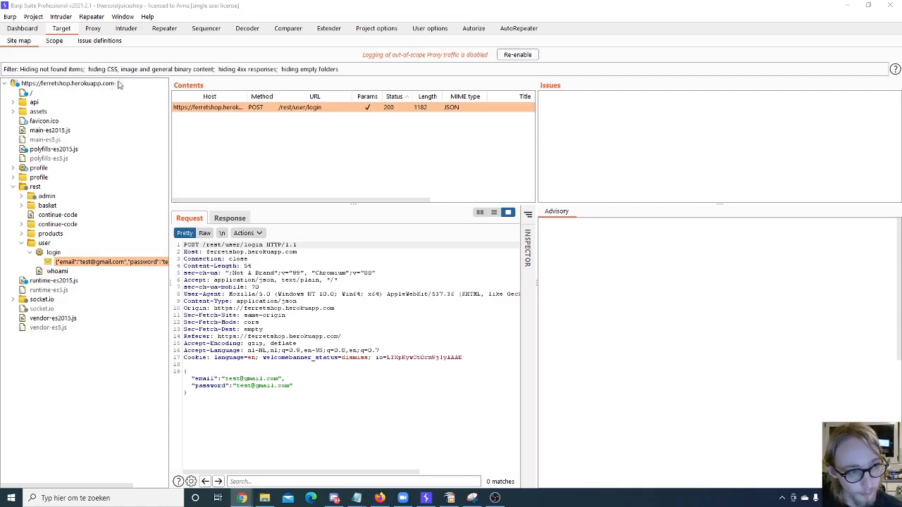
Look over the Dashboard tasks, the target site map and the proxy's HTTP history.
click(31, 29)
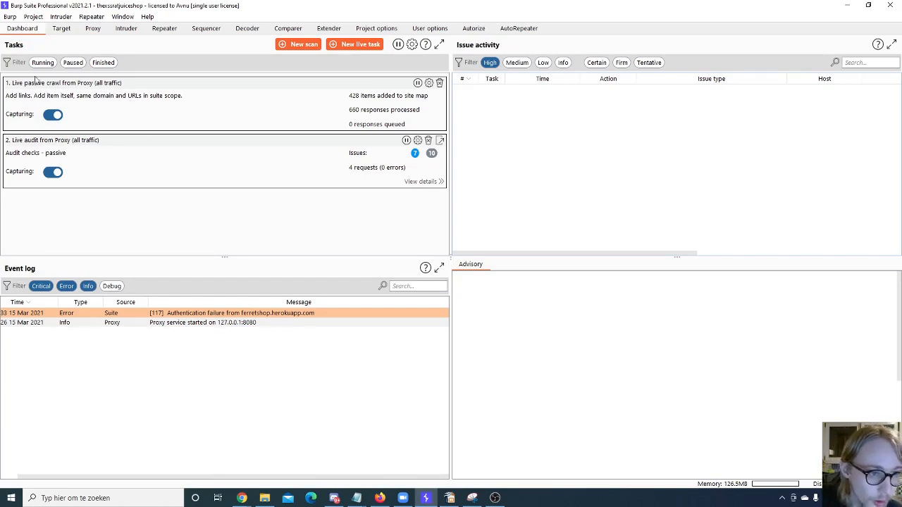
click(57, 31)
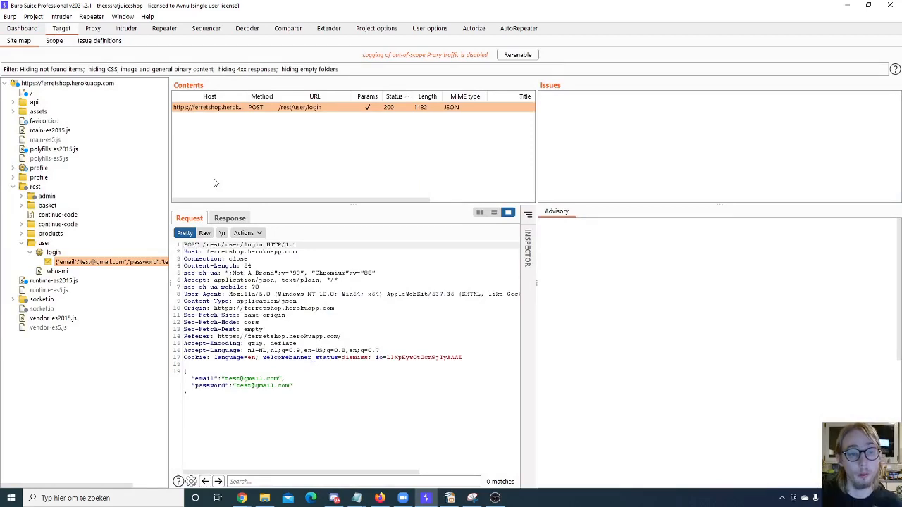
click(93, 28)
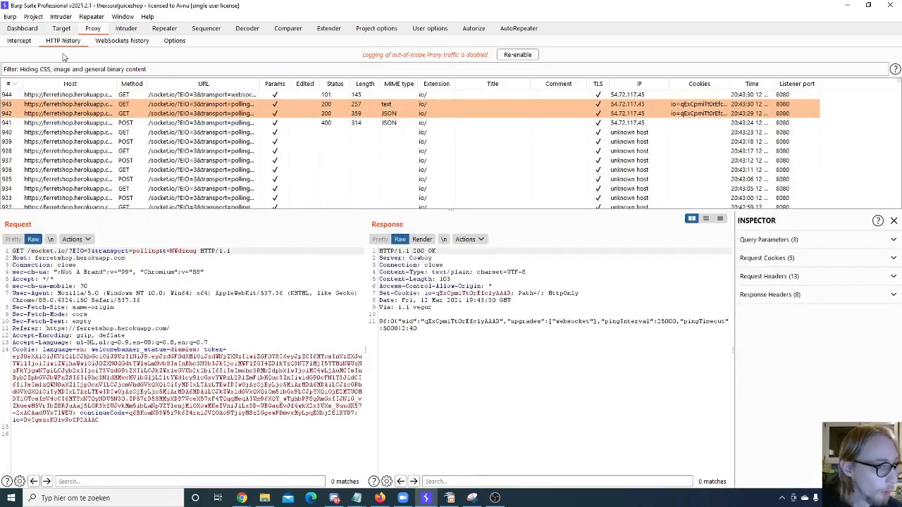
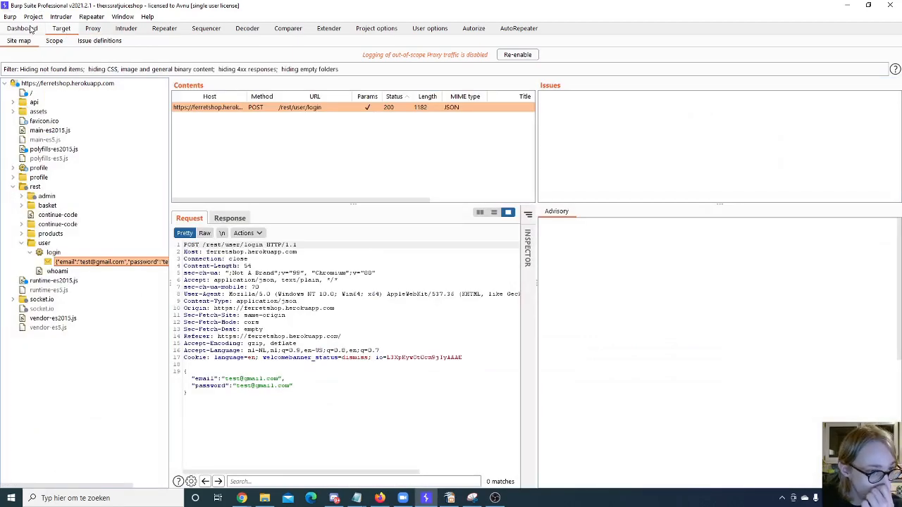
Switch capturing off and back on for both the live passive crawl and the live audit tasks.
click(31, 29)
click(53, 115)
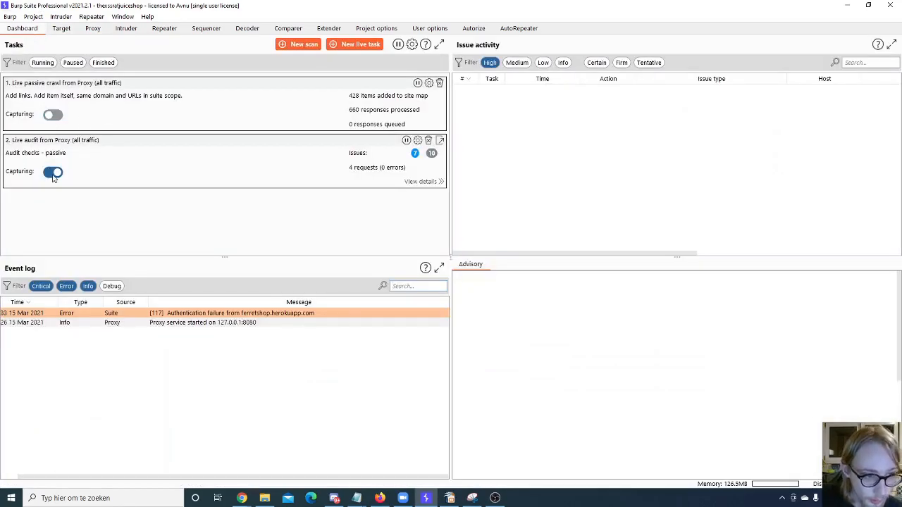
click(53, 174)
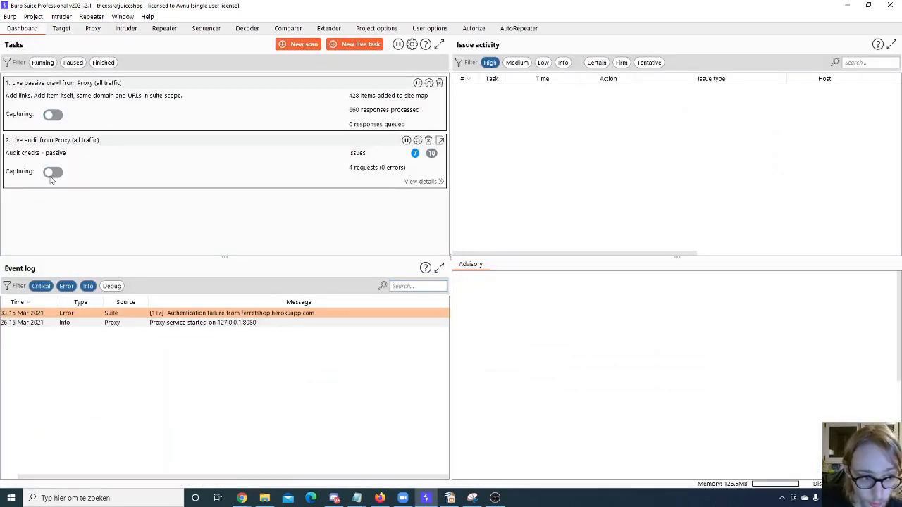
click(56, 117)
click(59, 175)
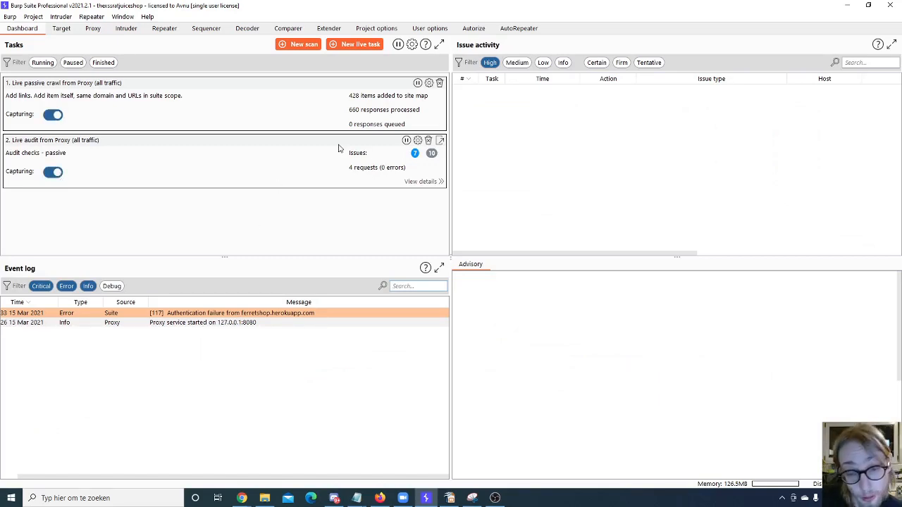
Review the target scope's include and exclude lists and return to the site map.
click(60, 29)
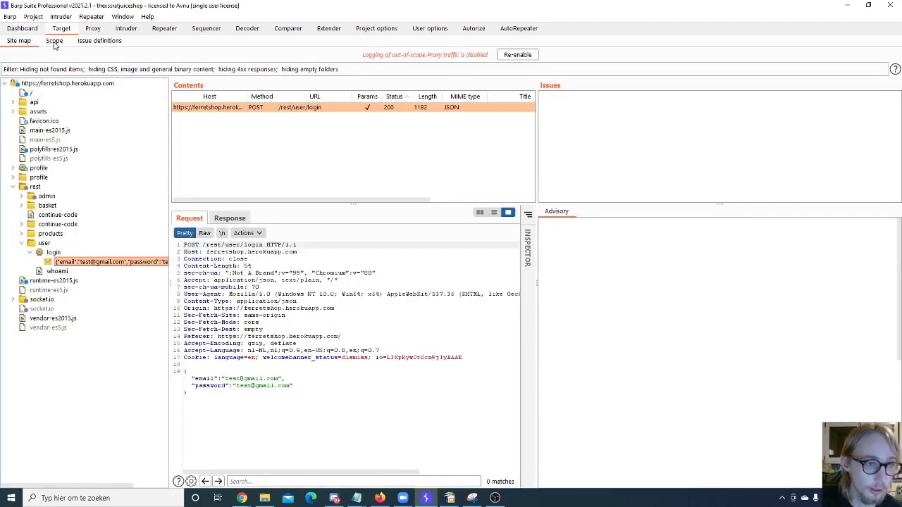
click(55, 40)
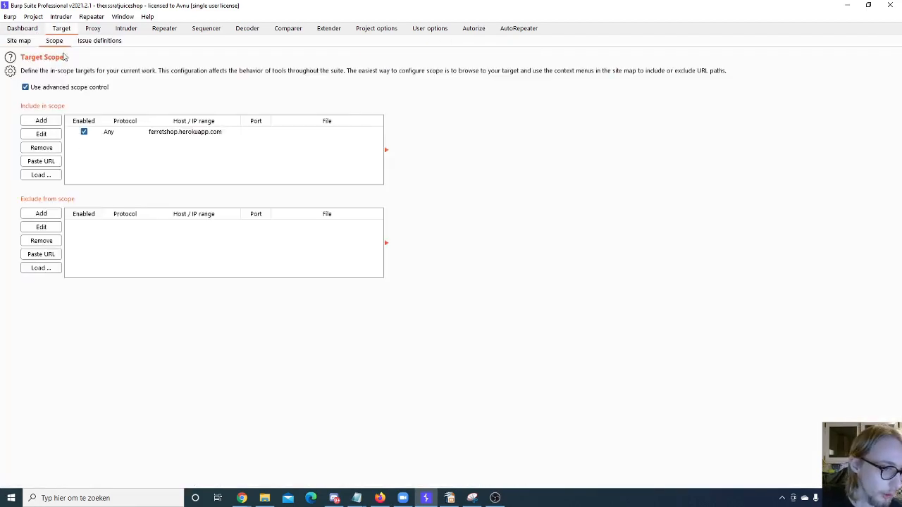
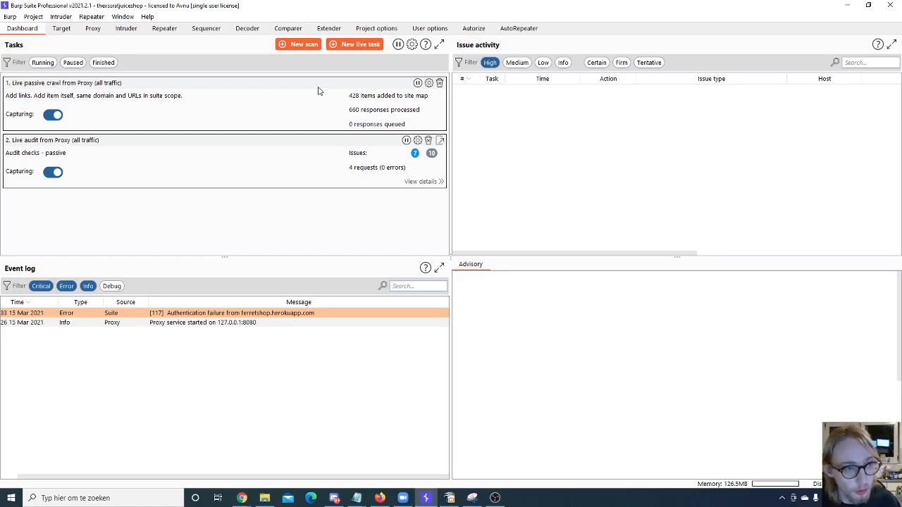
click(64, 29)
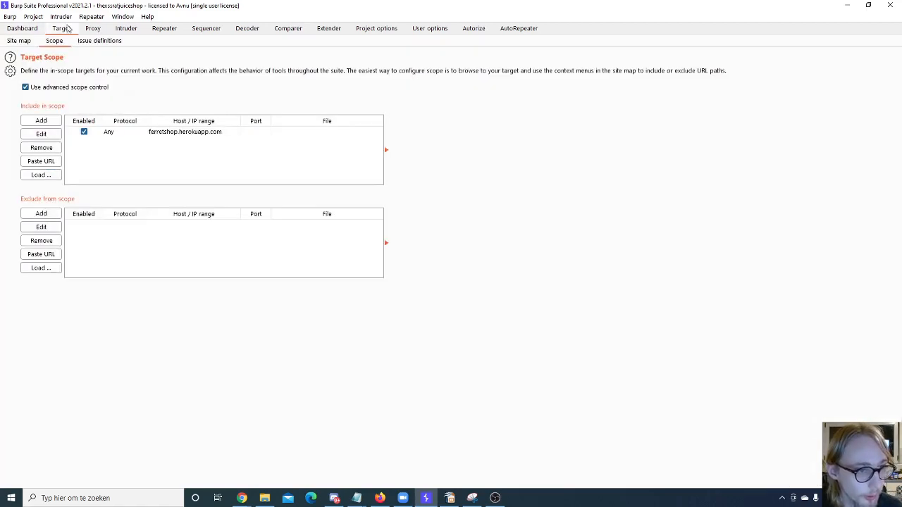
click(21, 41)
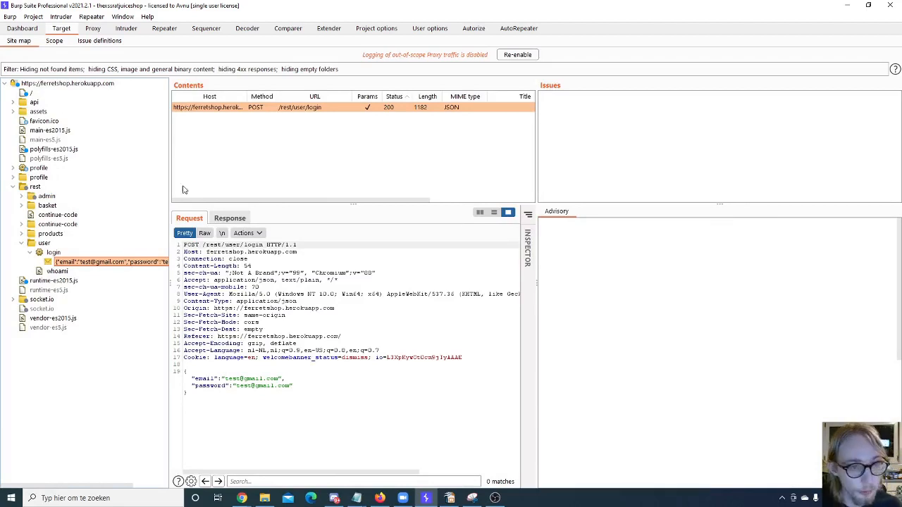
Open the site map filter and deselect the HTML, XML, Other text, Flash and Script MIME types.
click(86, 70)
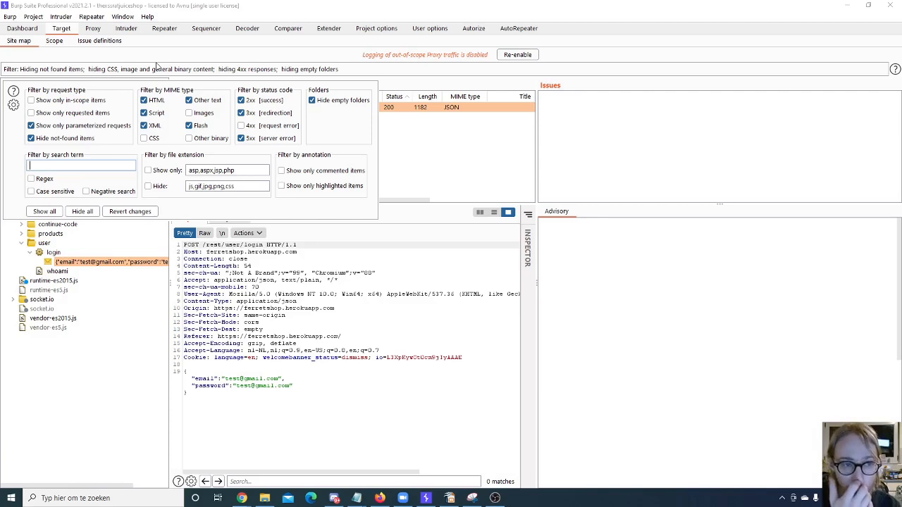
click(155, 103)
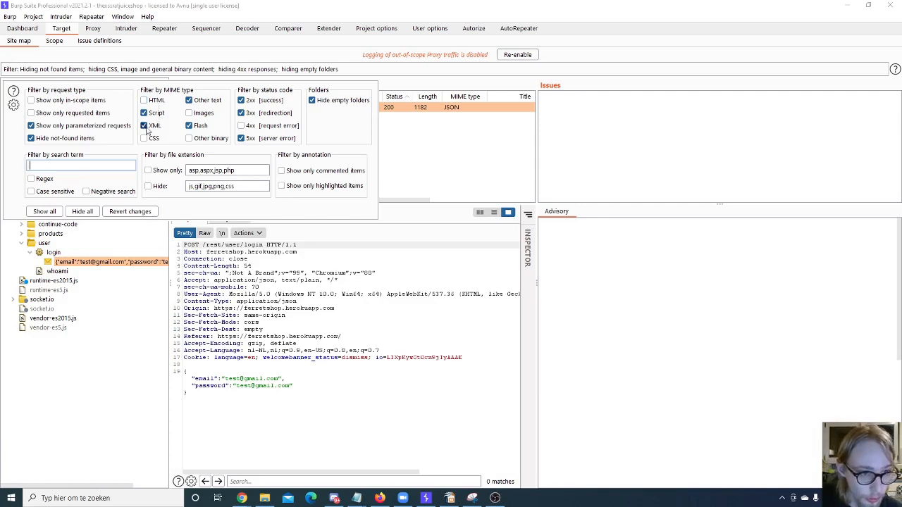
click(145, 125)
click(199, 103)
click(192, 129)
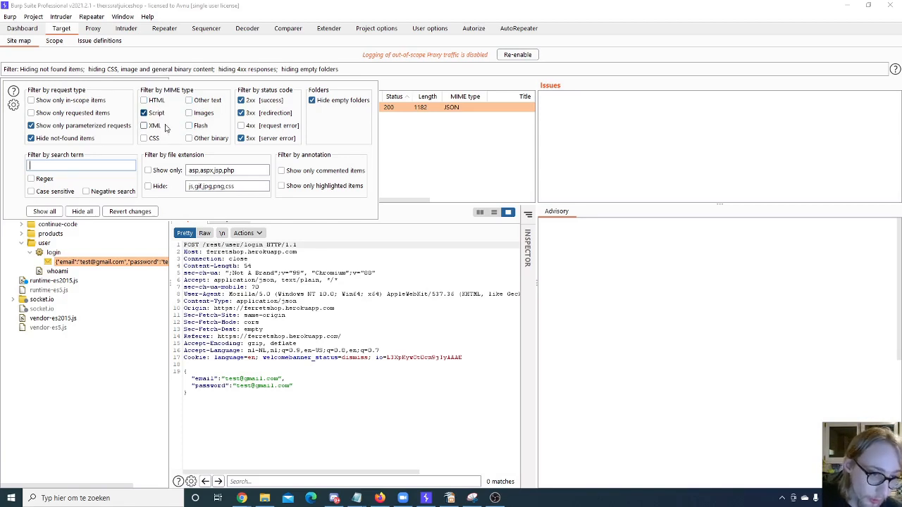
click(145, 114)
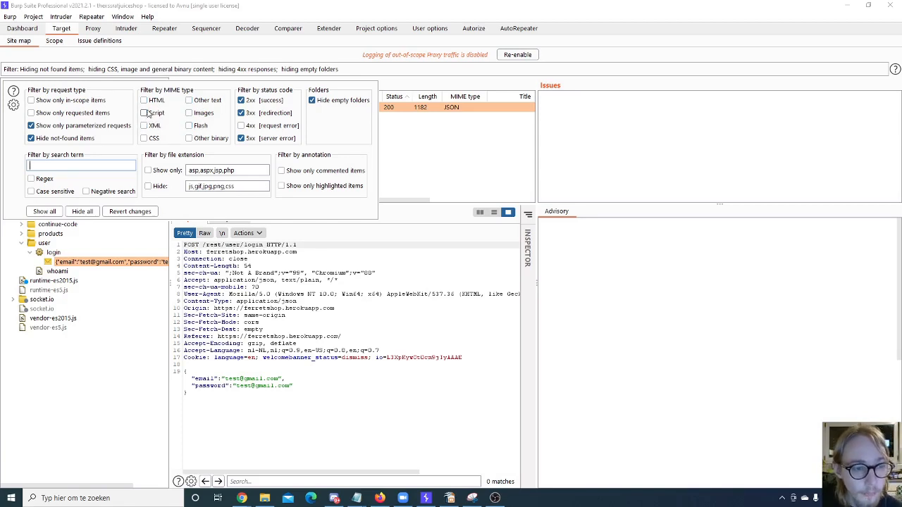
Enable all MIME types in the site map filter: HTML, Script, XML, CSS, Other text, Images, Flash and Other binary.
click(145, 101)
click(158, 127)
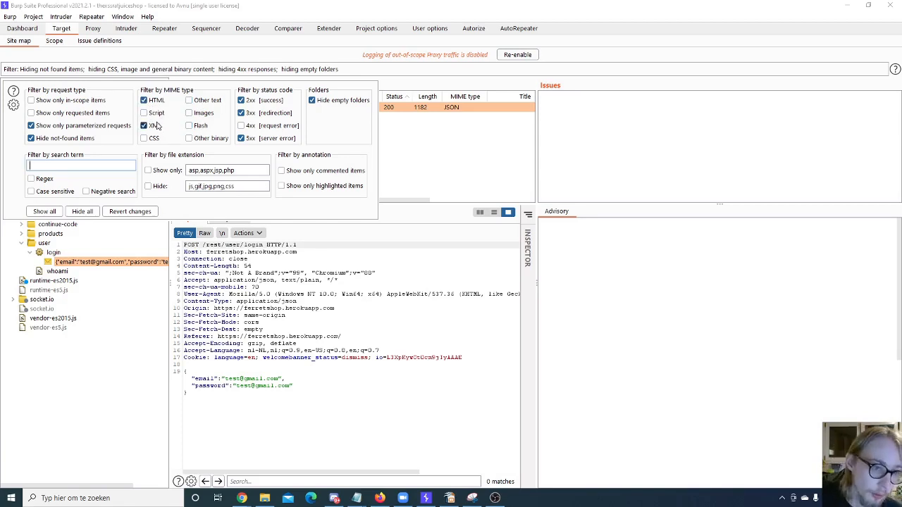
click(158, 116)
click(158, 138)
click(203, 101)
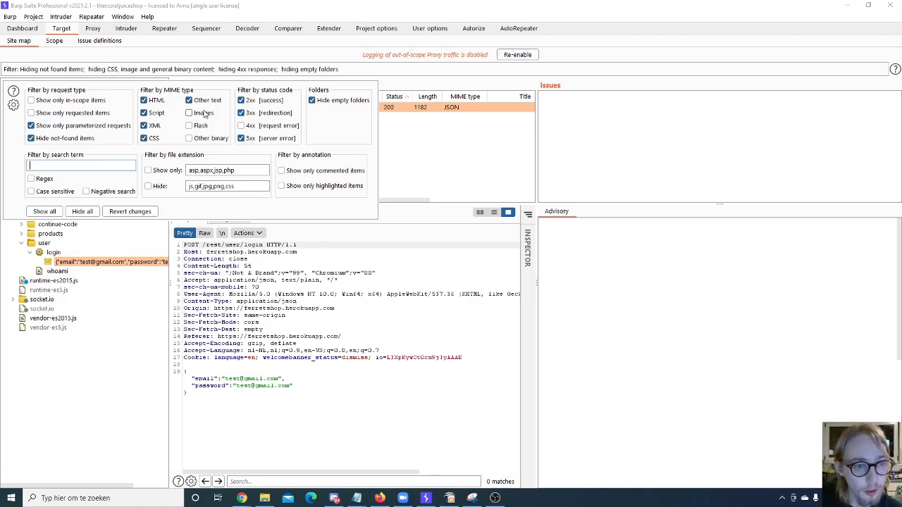
click(205, 114)
click(205, 126)
click(203, 139)
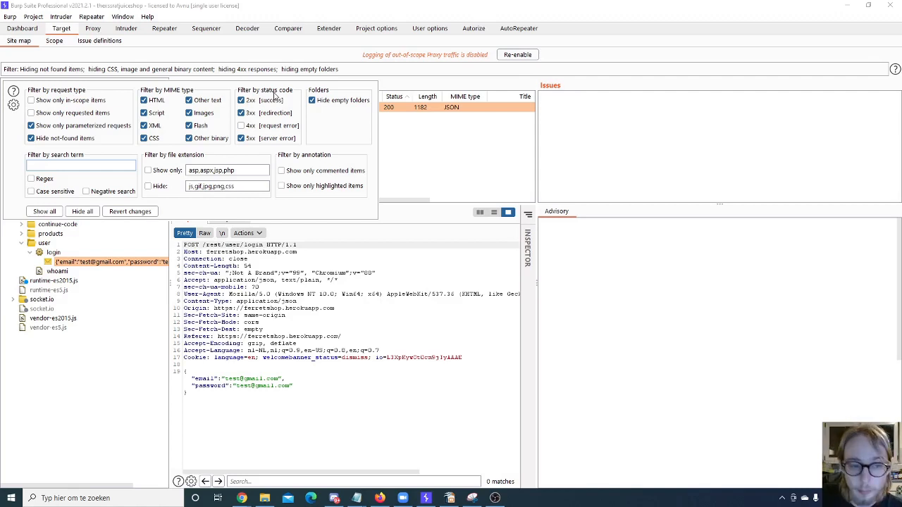
Filter the site map by the search term "test" with Negative search enabled.
click(271, 129)
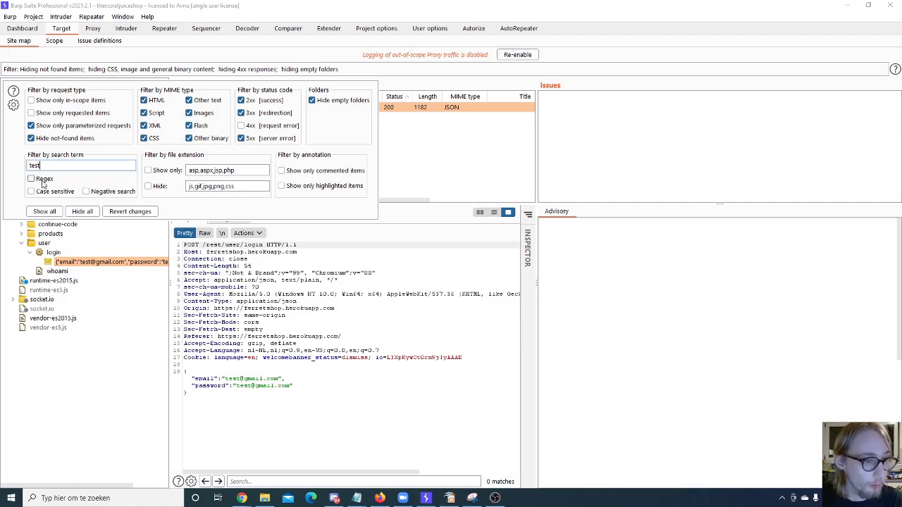
click(90, 194)
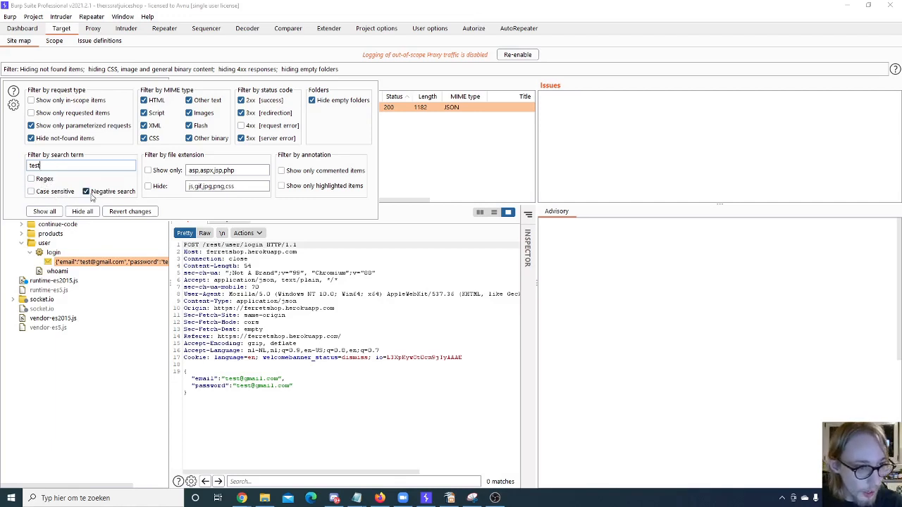
double_click(58, 165)
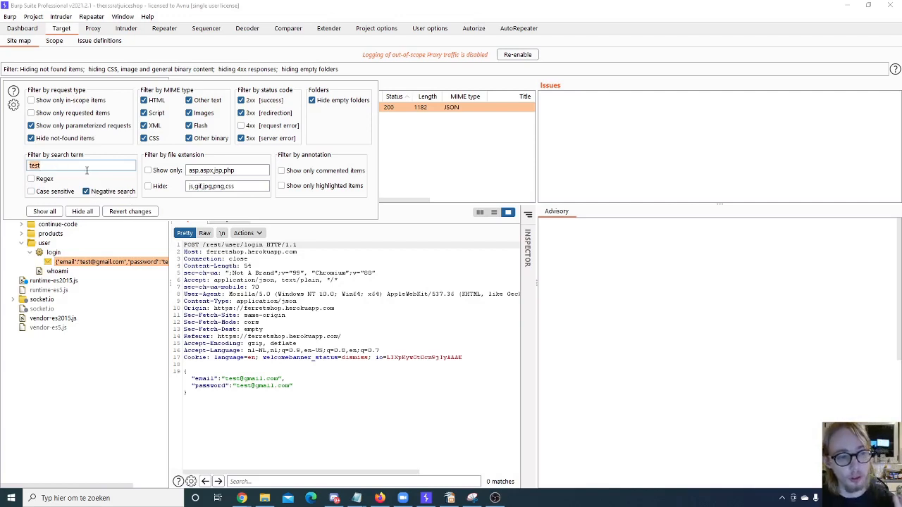
Enter js as the show-only file extension, leave both extension restrictions off and apply the site map filter.
click(159, 186)
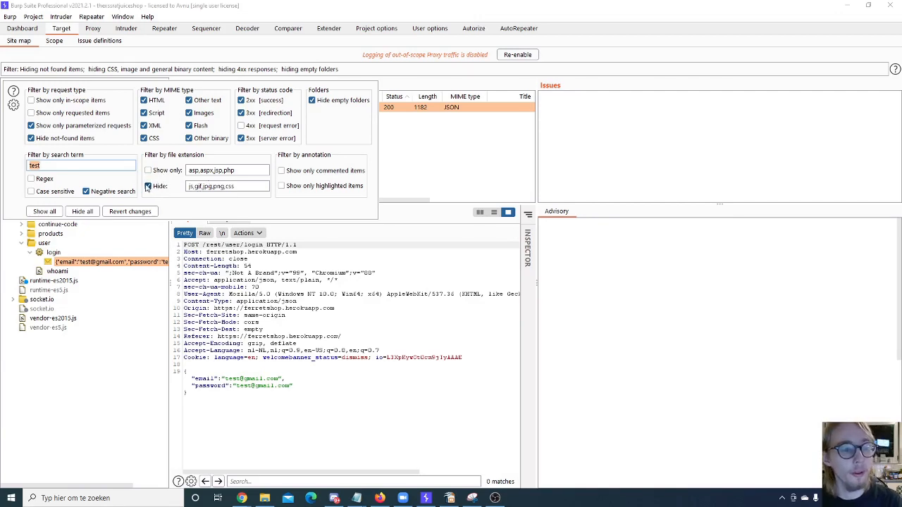
click(148, 171)
click(238, 170)
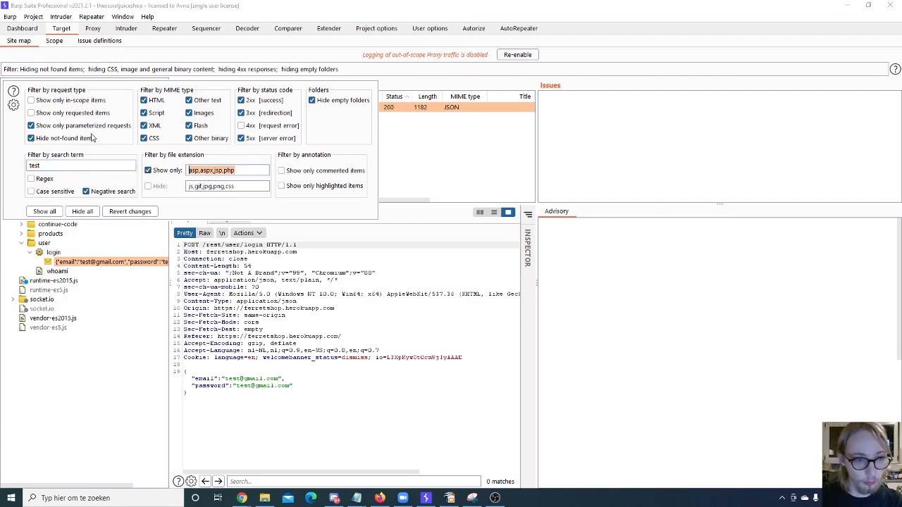
text(js)
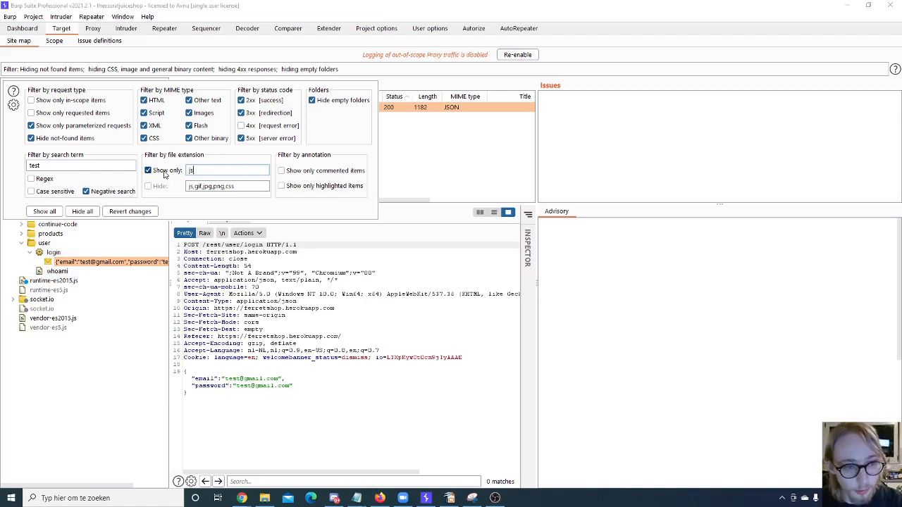
click(148, 170)
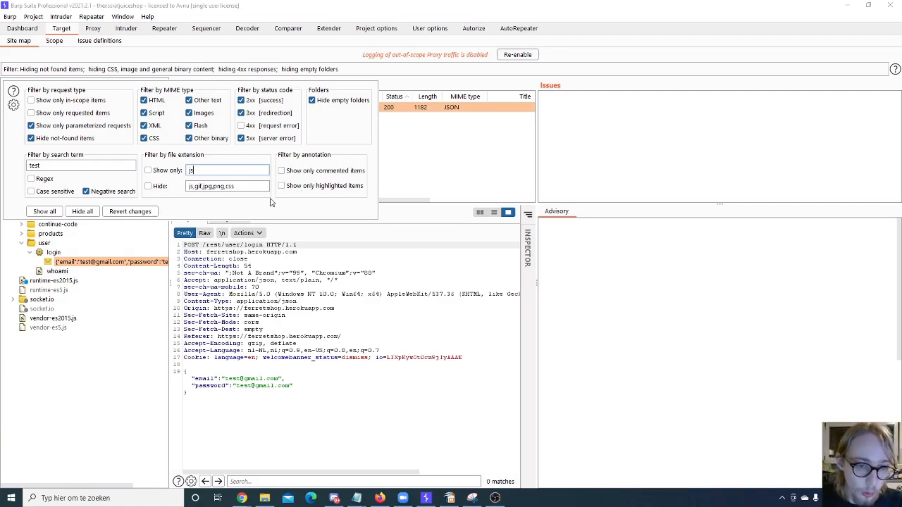
click(243, 300)
Clear the search term from the site map filter and apply it.
click(53, 73)
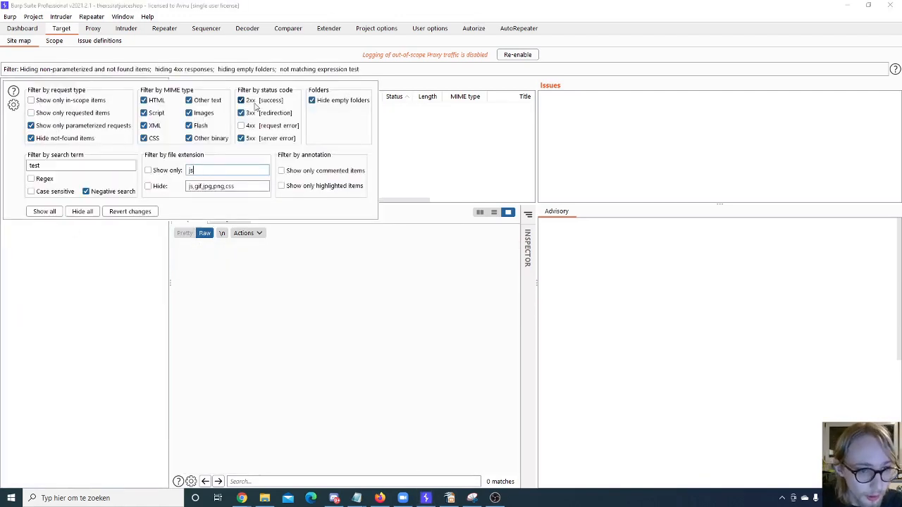
double_click(92, 165)
key(BackSpace)
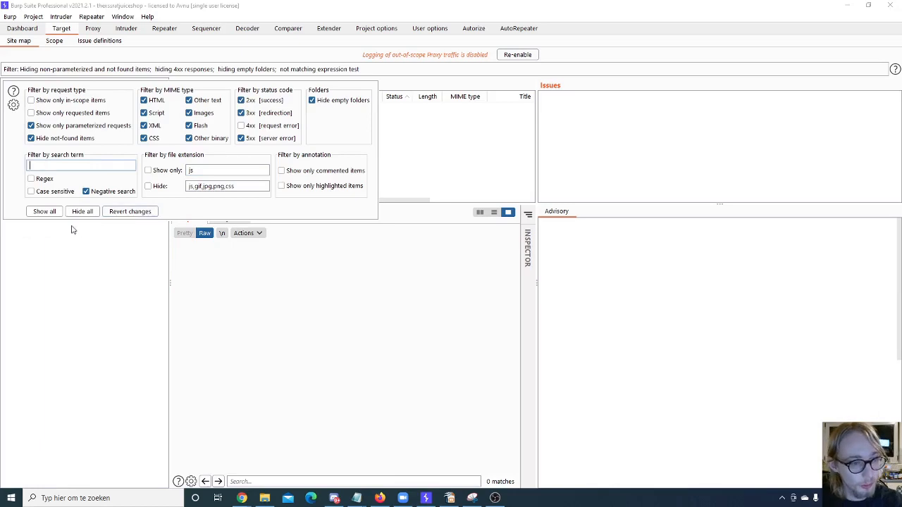
click(88, 272)
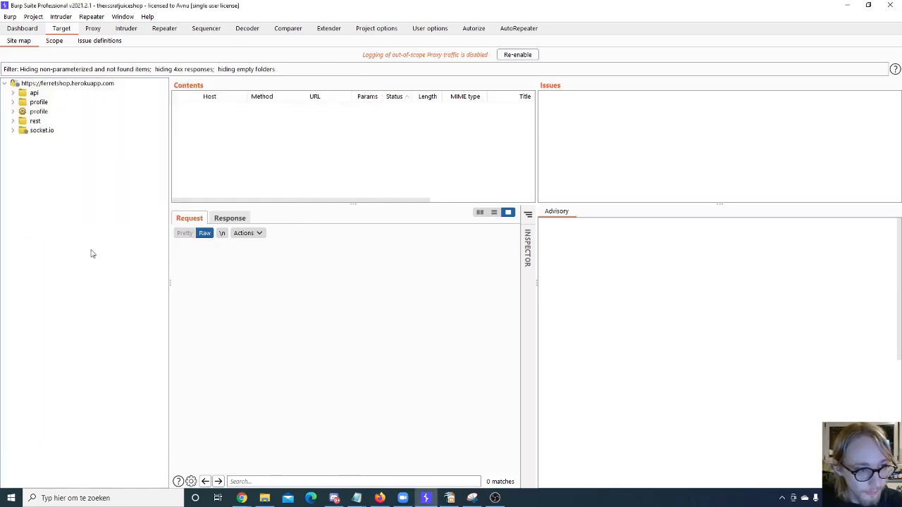
Select the ferretshop.herokuapp.com host in the site map and view the scan actions offered for its request and the host.
click(42, 83)
right_click(321, 360)
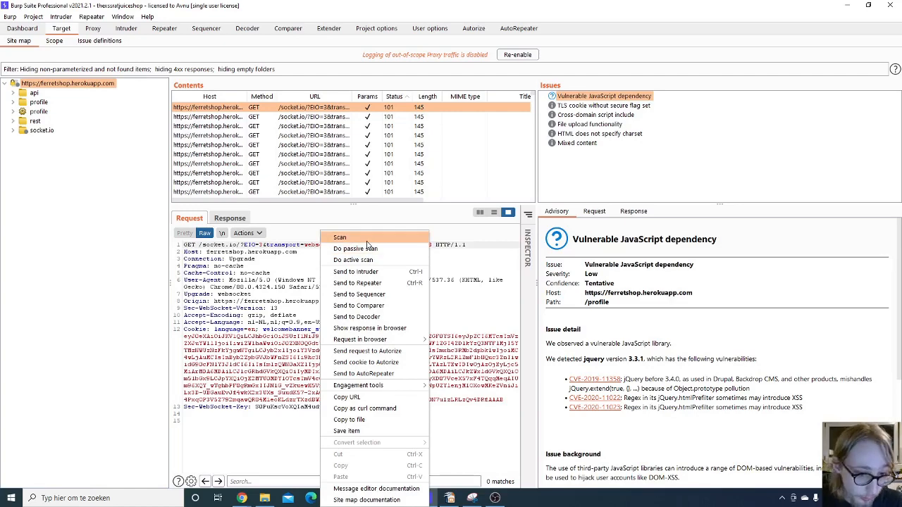
click(51, 89)
right_click(49, 89)
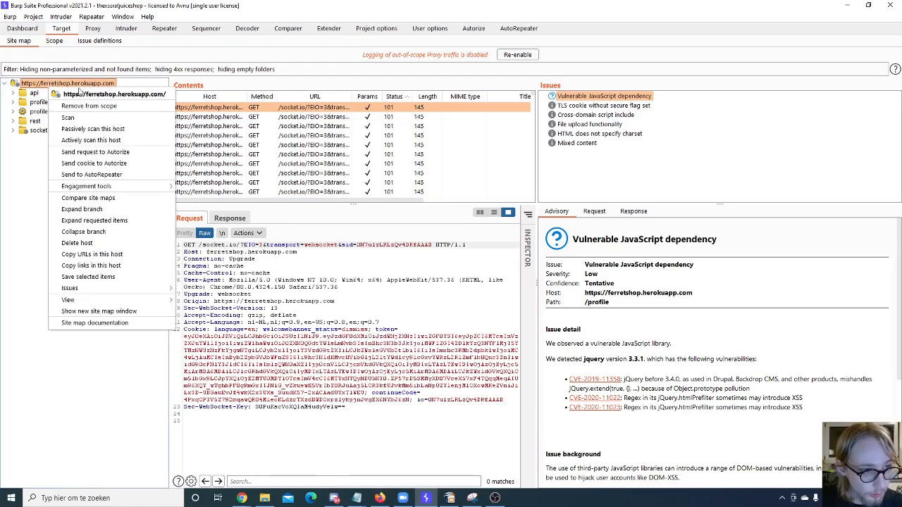
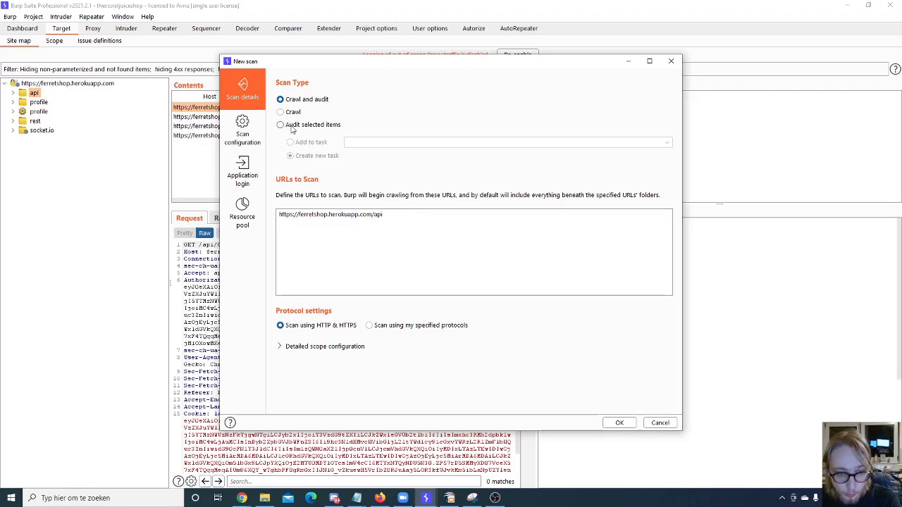
Set the api folder's scan type to Audit selected items, review its scan configuration and resource pool settings, and close the setup without starting it.
click(292, 127)
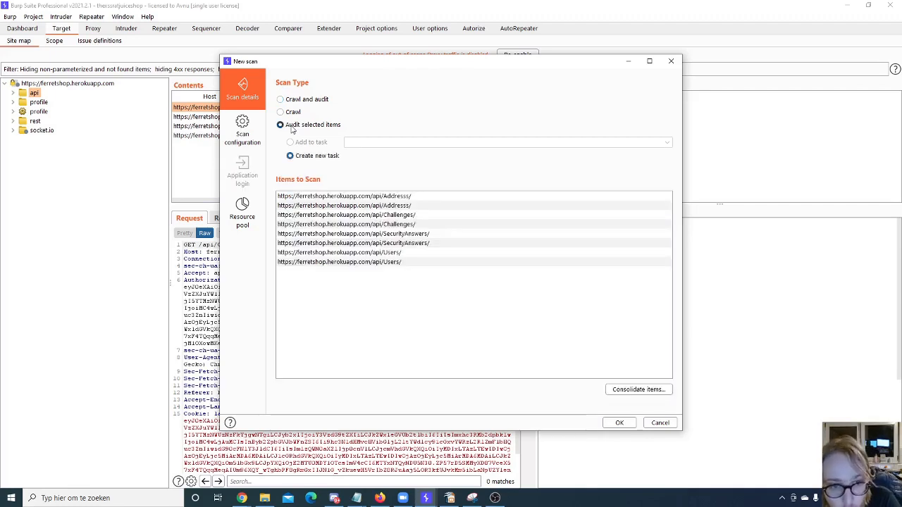
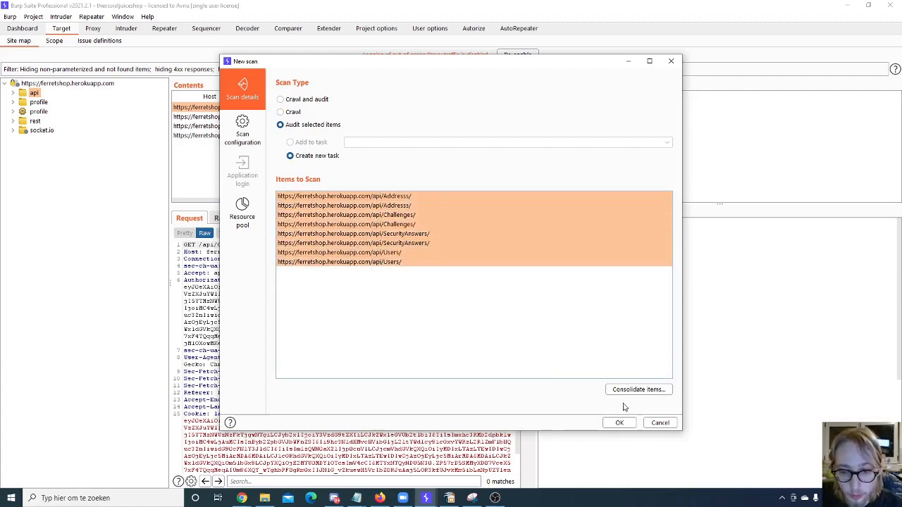
click(253, 127)
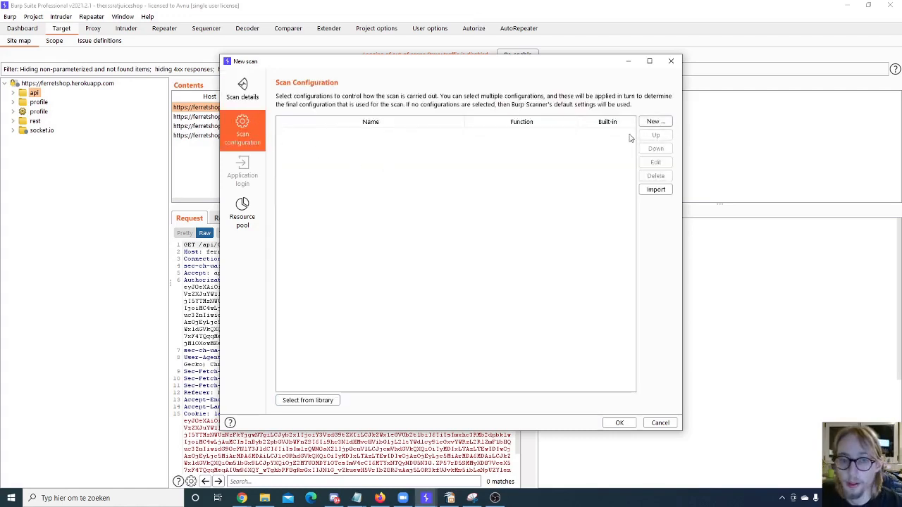
click(261, 211)
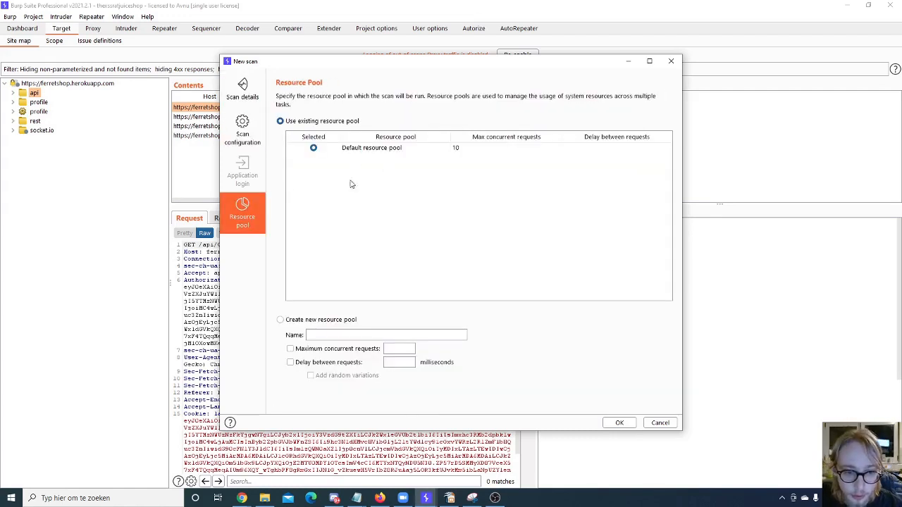
click(671, 61)
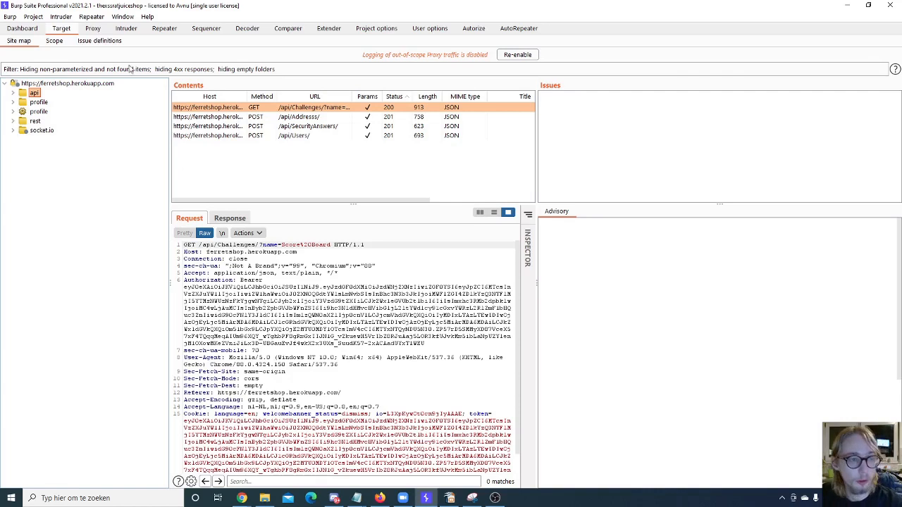
Open the target scope settings and examine the advanced scope control option, leaving it enabled.
click(60, 41)
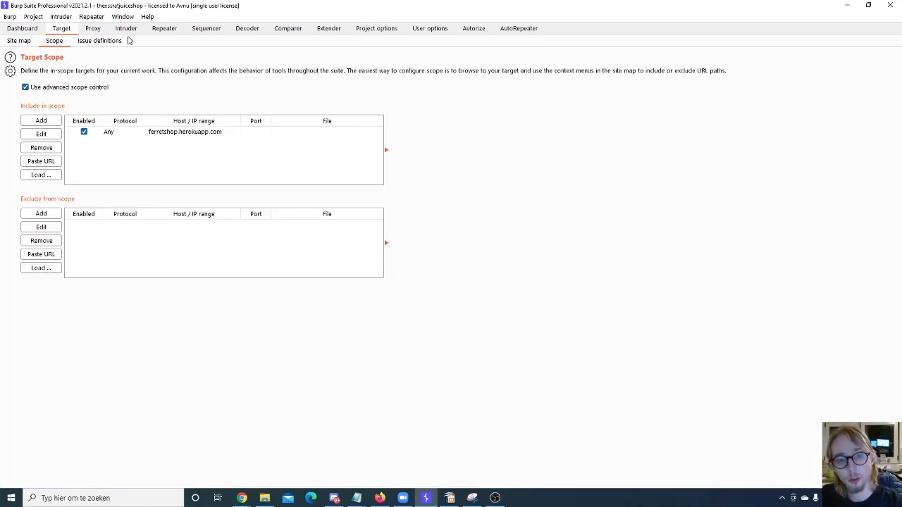
click(39, 89)
click(40, 92)
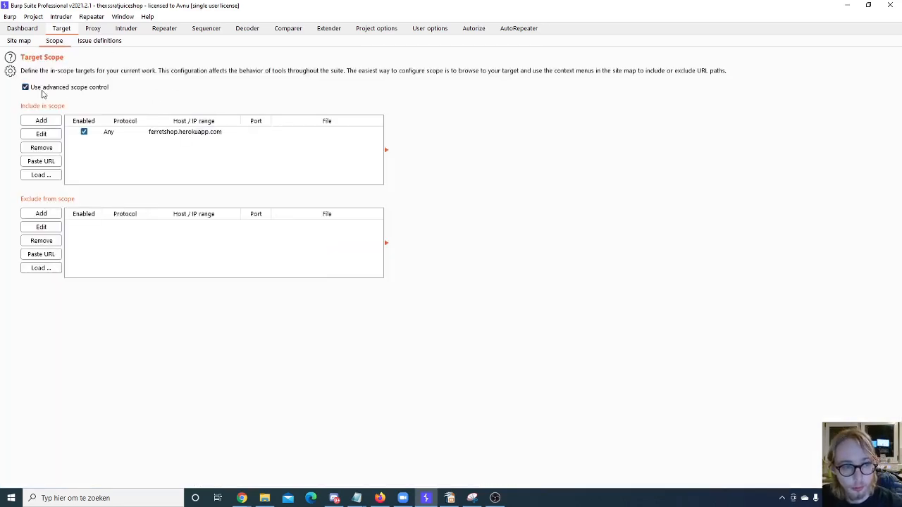
click(94, 87)
click(94, 87)
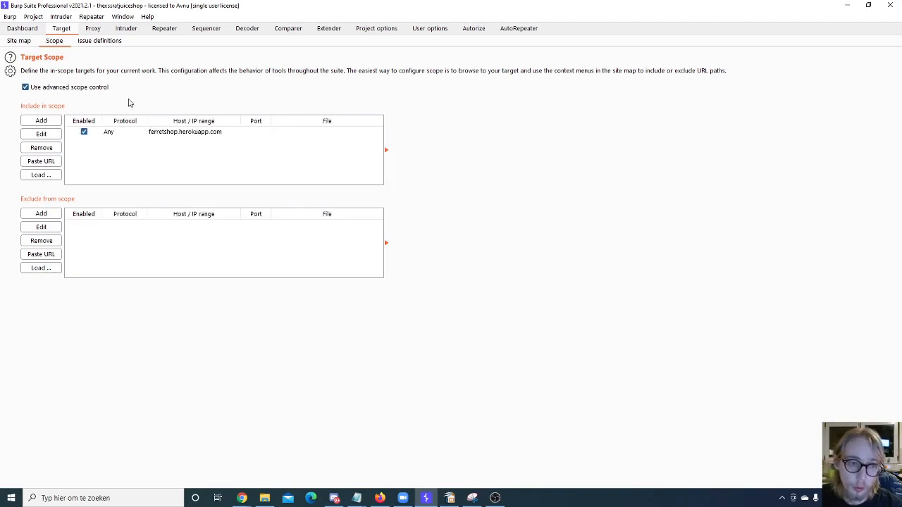
View the fields for adding a URL to the included scope, cancel without adding one, and select the ferretshop.herokuapp.com entry.
click(41, 122)
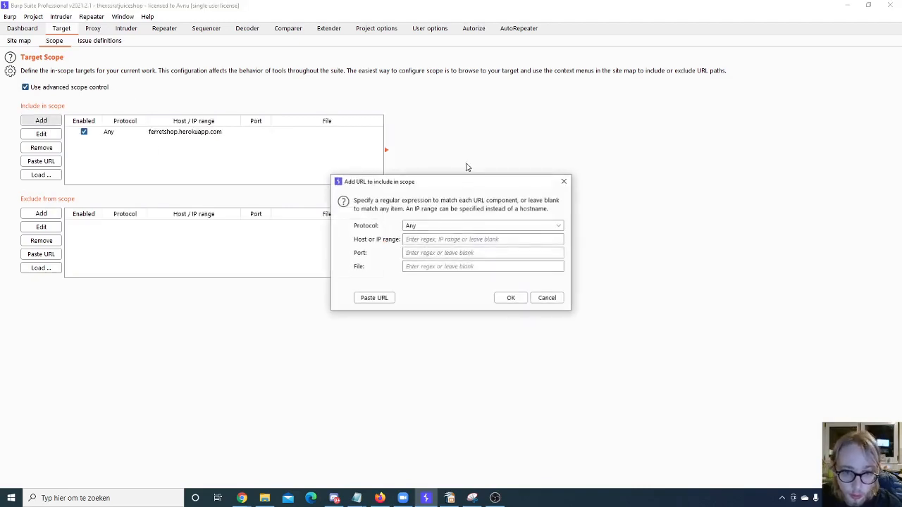
click(444, 240)
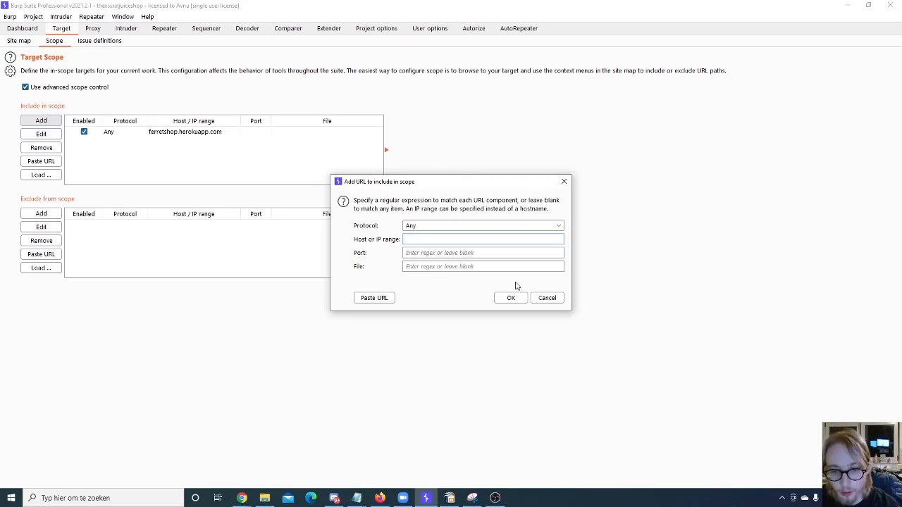
click(546, 299)
click(156, 133)
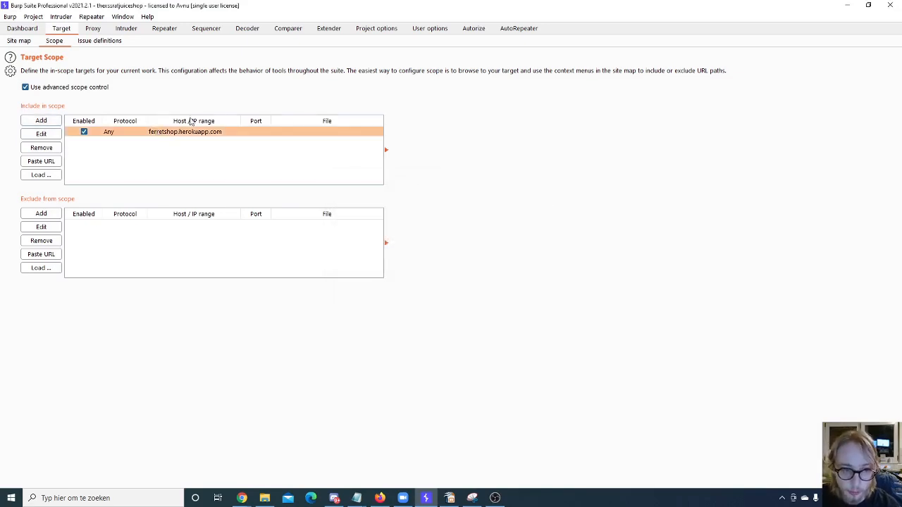